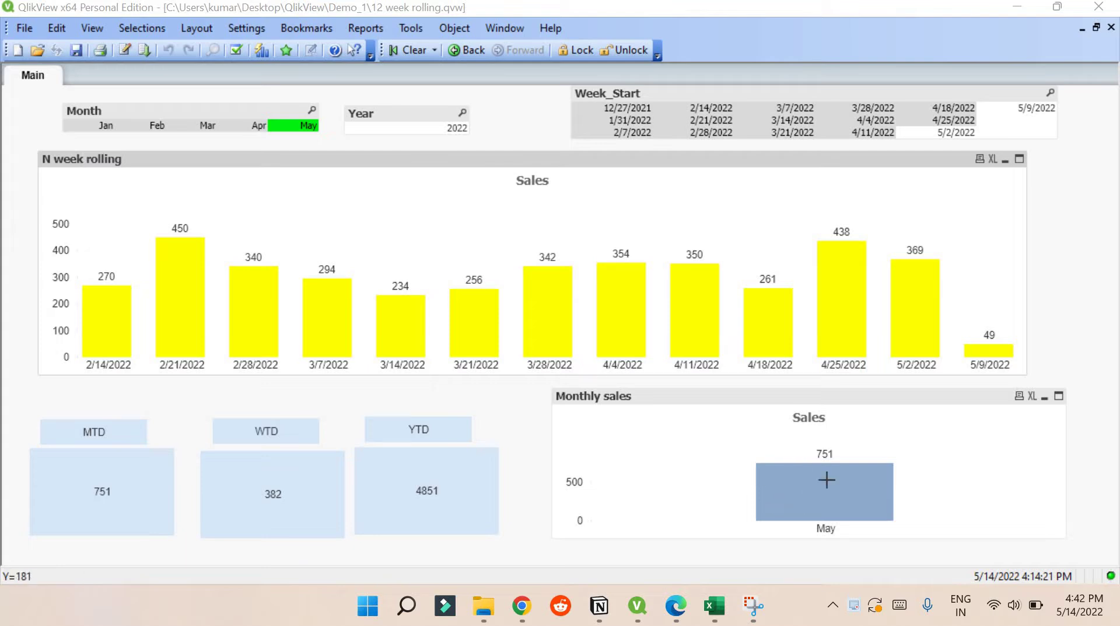
Clear the May month filter and widen the MTD label to nearly the width of the value box below it.
{"action": "left_click", "coordinate": [290, 127]}
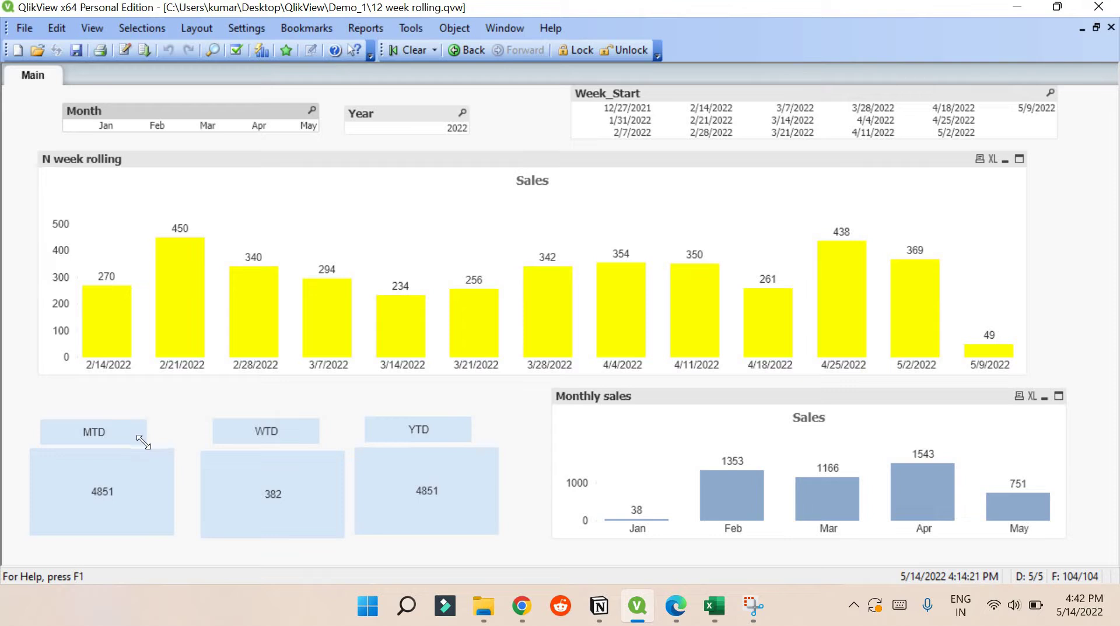
{"action": "left_click_drag", "start_coordinate": [149, 443], "coordinate": [173, 444]}
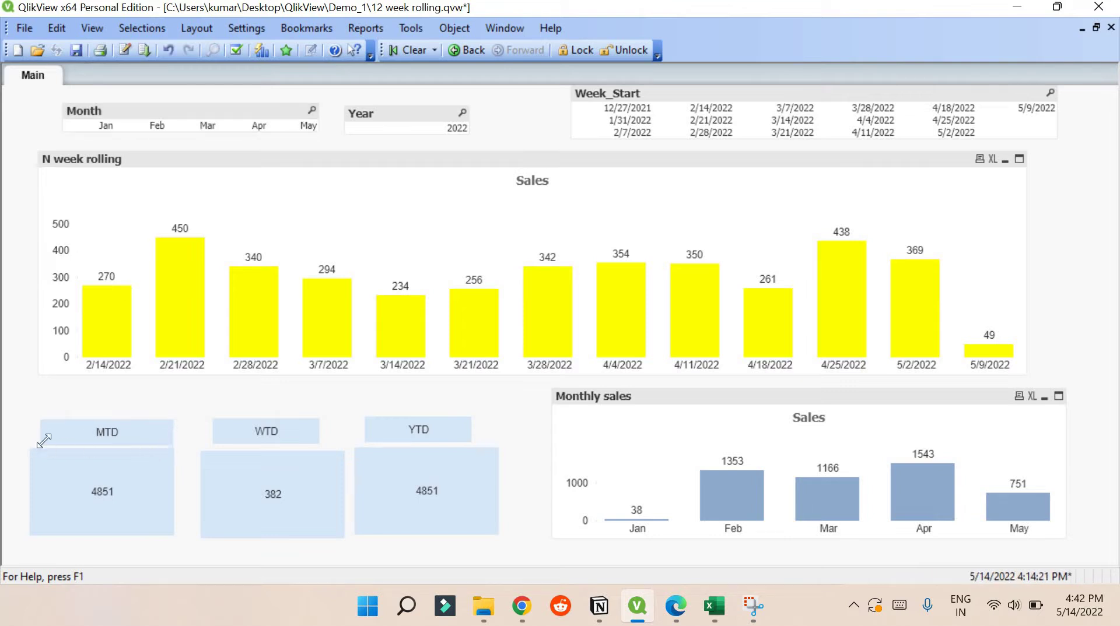
{"action": "left_click_drag", "start_coordinate": [44, 443], "coordinate": [35, 445]}
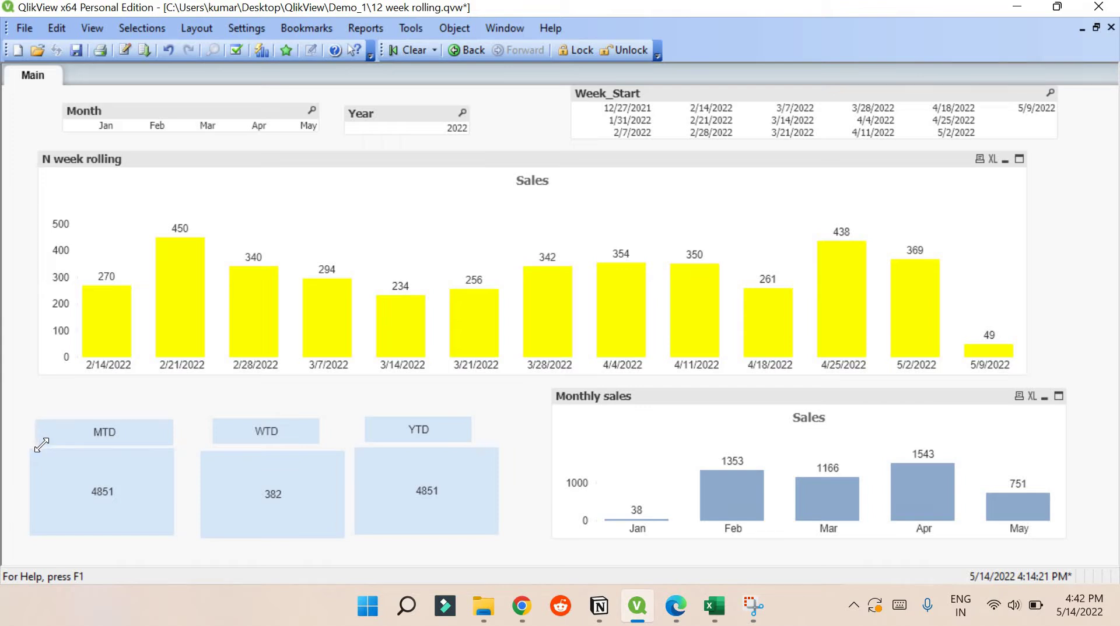
Filter the dashboard by May and compare the sales figures for the weeks starting 5/2/2022 and 5/9/2022.
{"action": "left_click", "coordinate": [304, 131]}
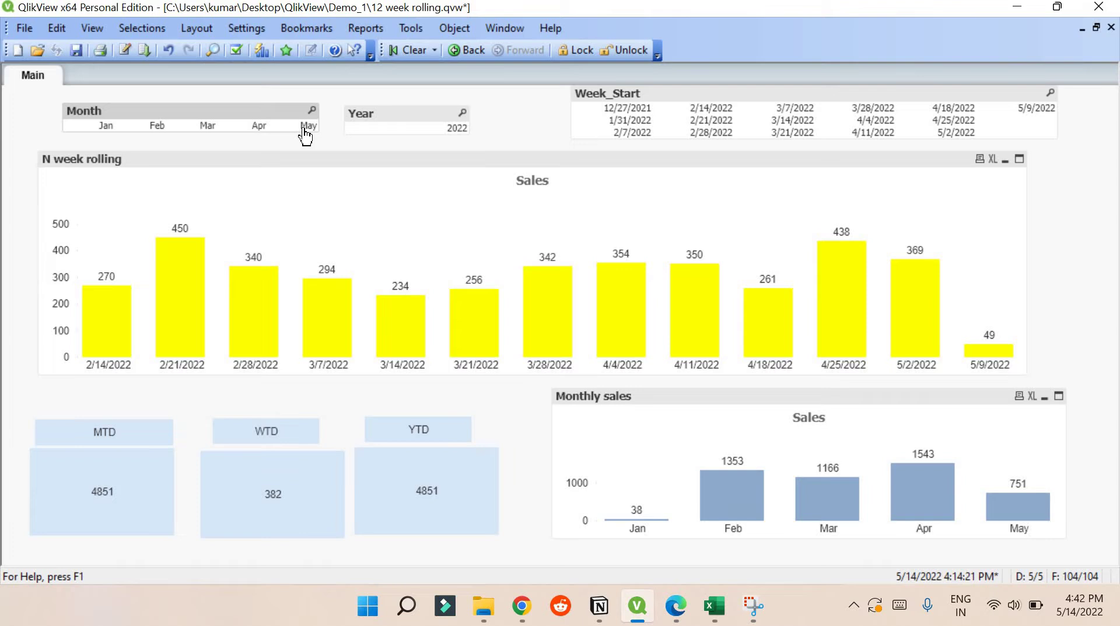
{"action": "left_click", "coordinate": [305, 129]}
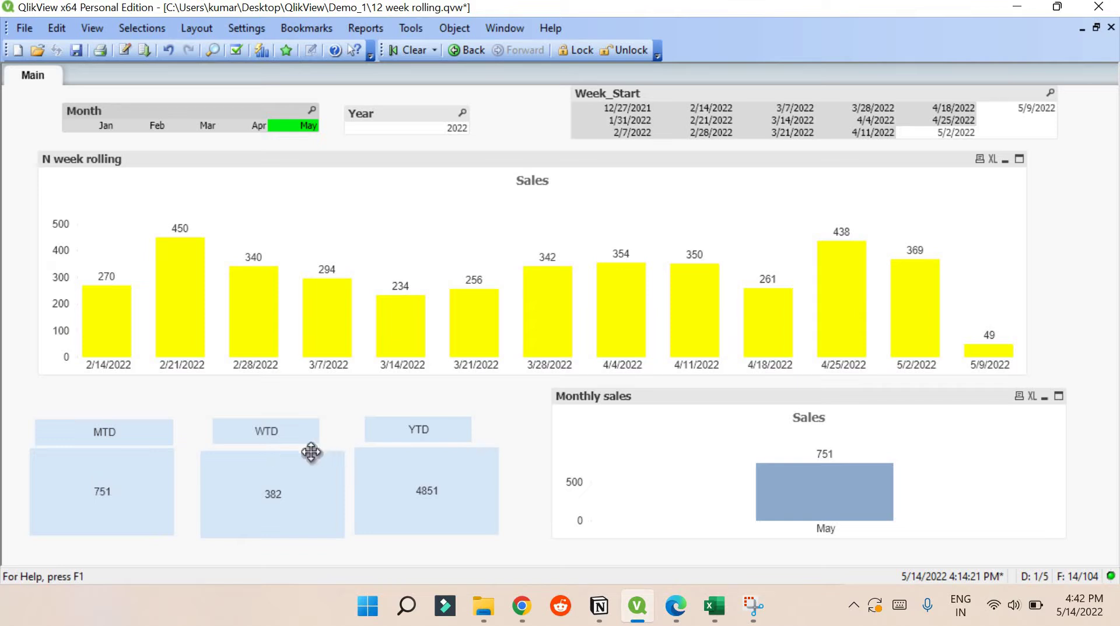
{"action": "left_click", "coordinate": [943, 134]}
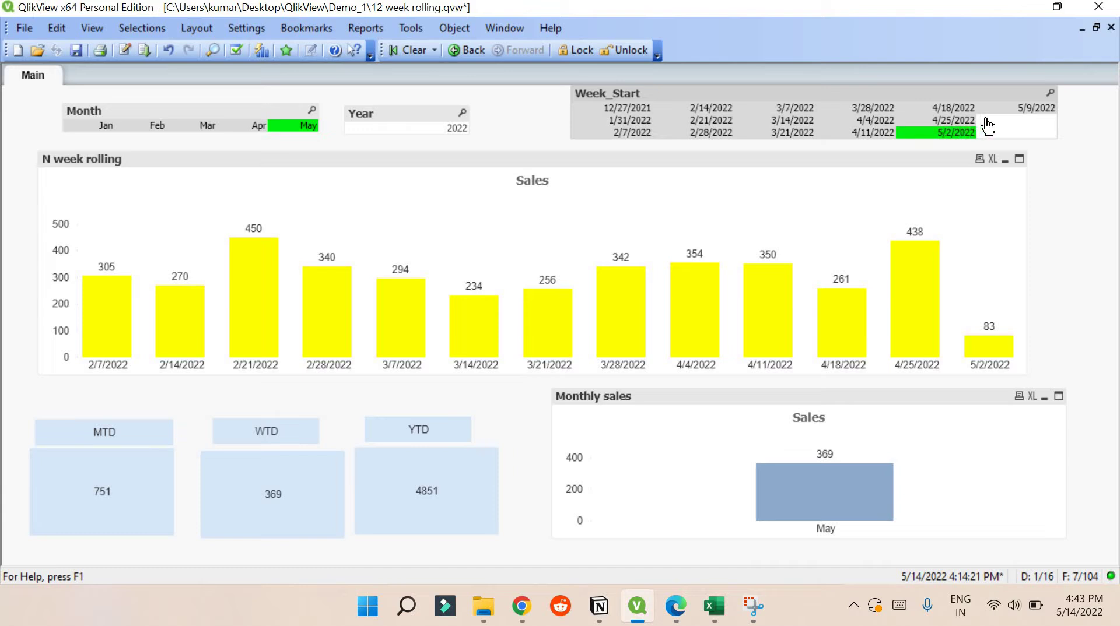
{"action": "left_click", "coordinate": [1020, 111]}
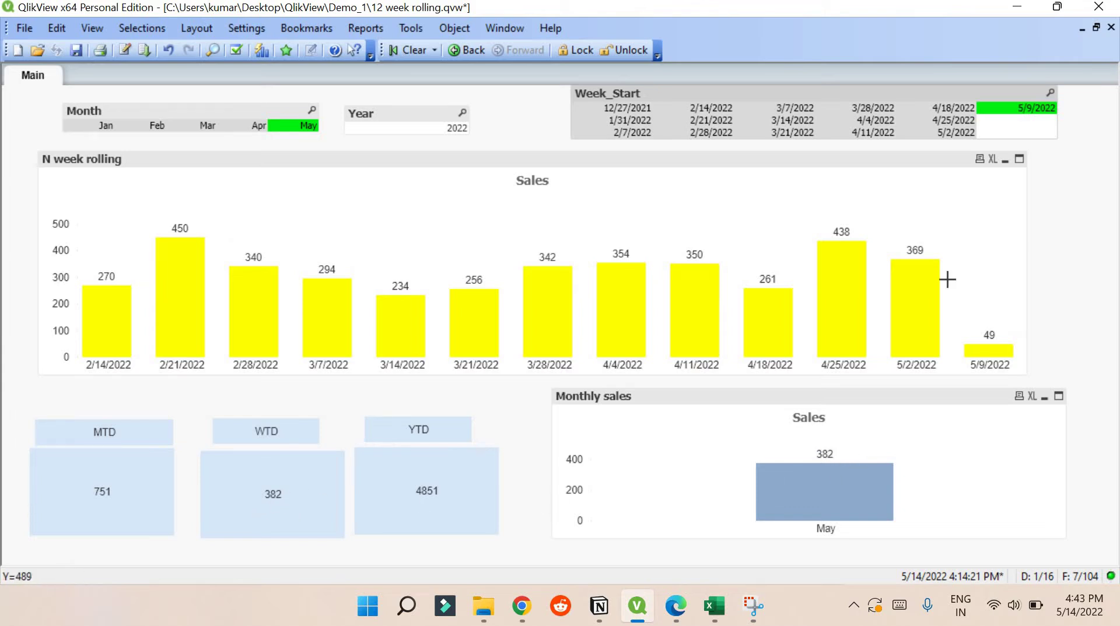
{"action": "left_click", "coordinate": [952, 133]}
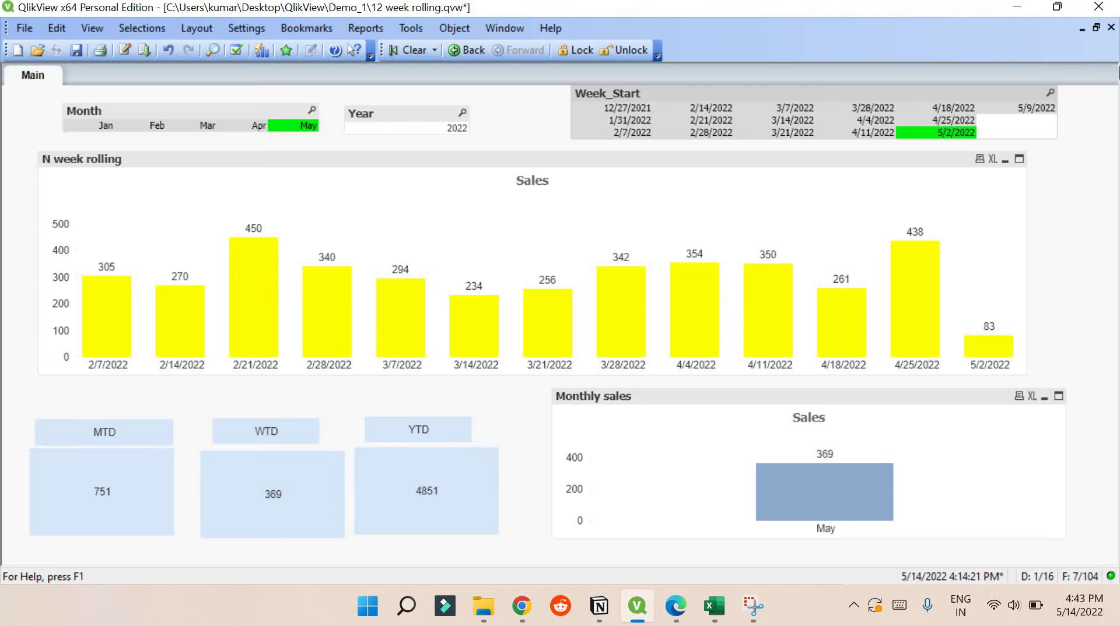
{"action": "left_click", "coordinate": [1031, 111]}
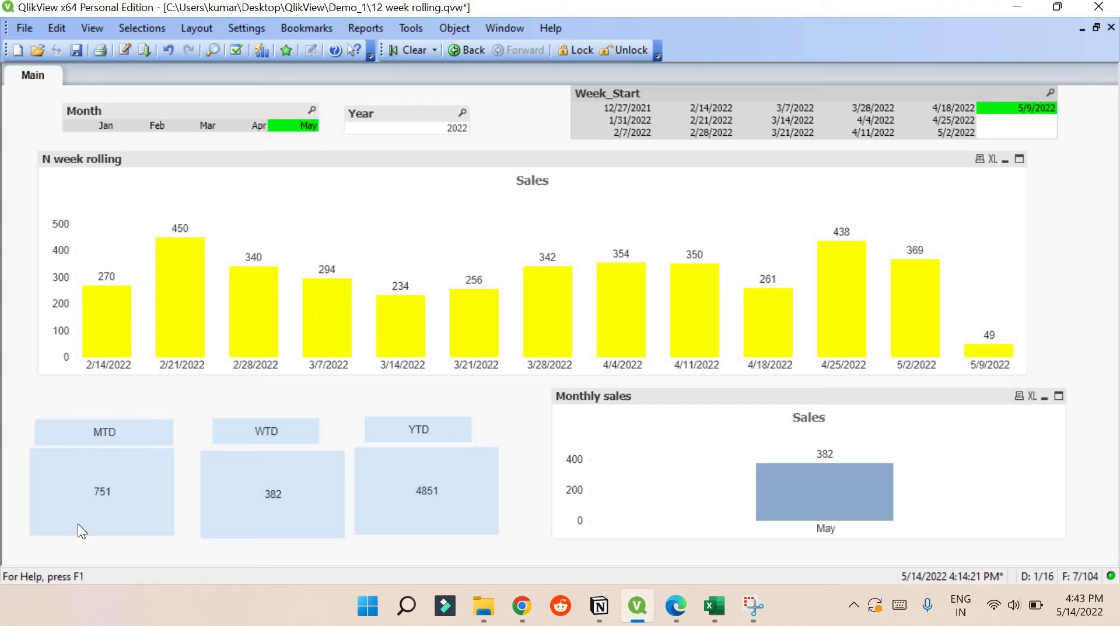
{"action": "left_click", "coordinate": [955, 132]}
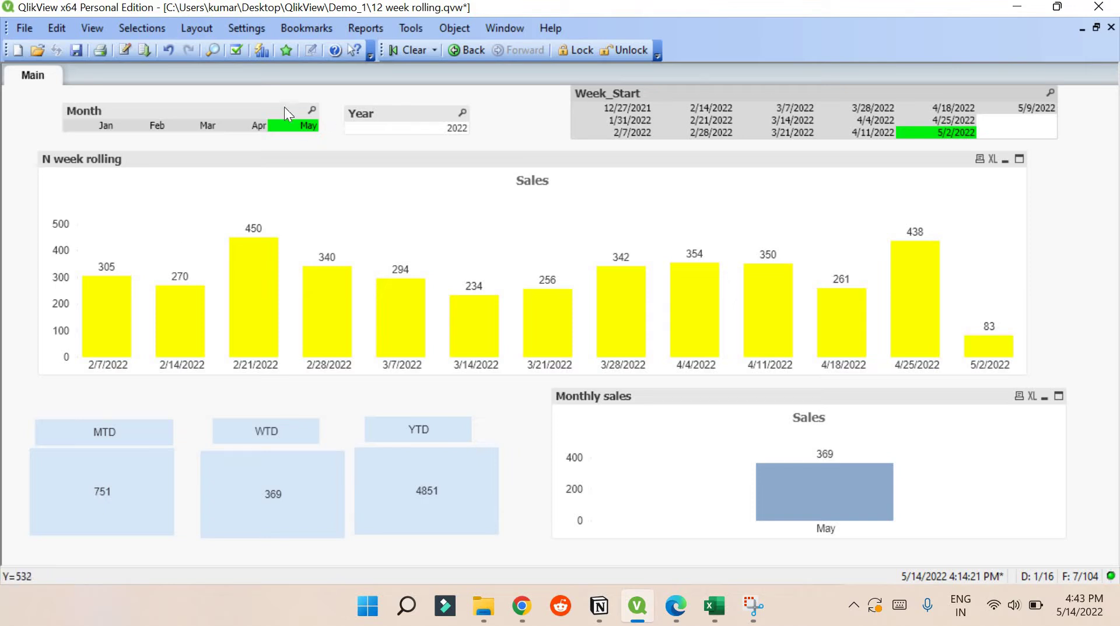
Compare the sales figures for April's week of 4/4/2022, for March, and for February's week of 2/14/2022.
{"action": "left_click", "coordinate": [258, 126]}
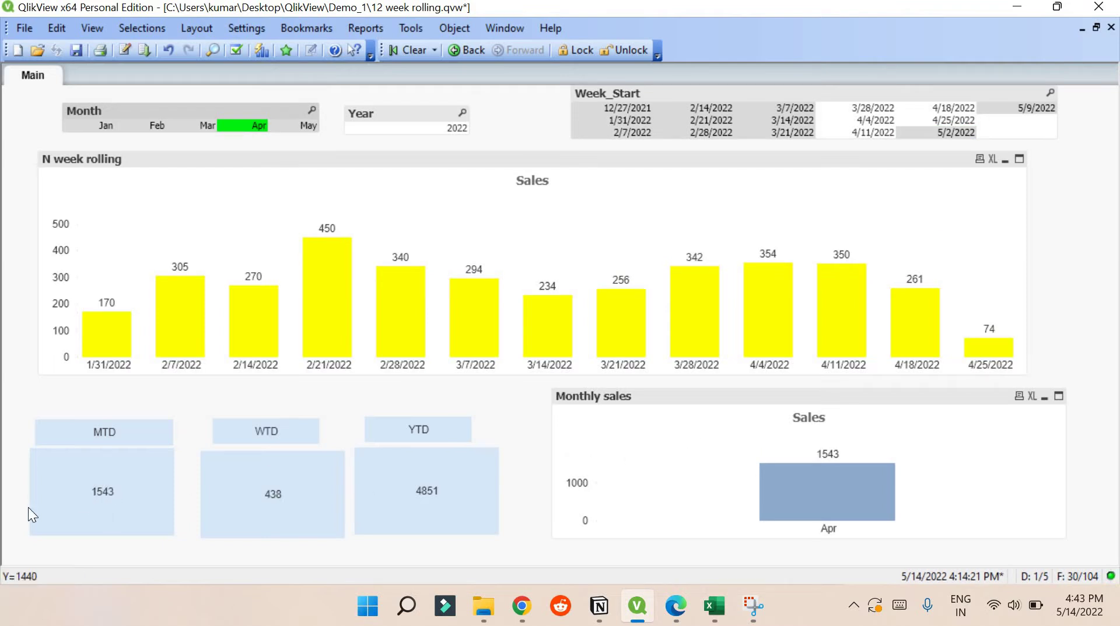
{"action": "left_click", "coordinate": [869, 122]}
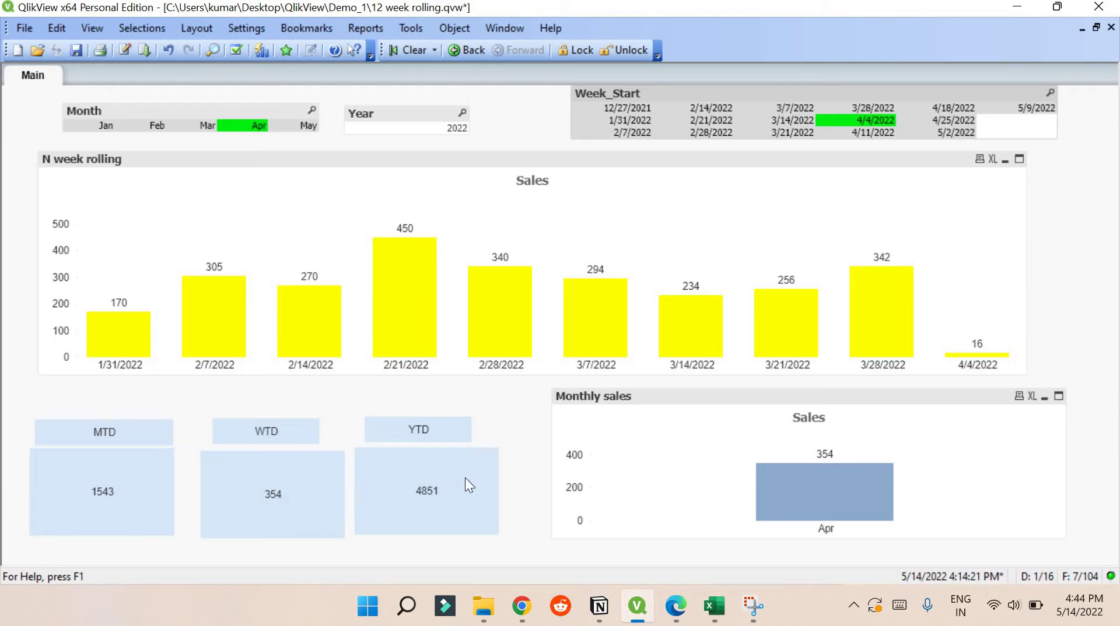
{"action": "left_click", "coordinate": [286, 125]}
{"action": "left_click", "coordinate": [203, 130]}
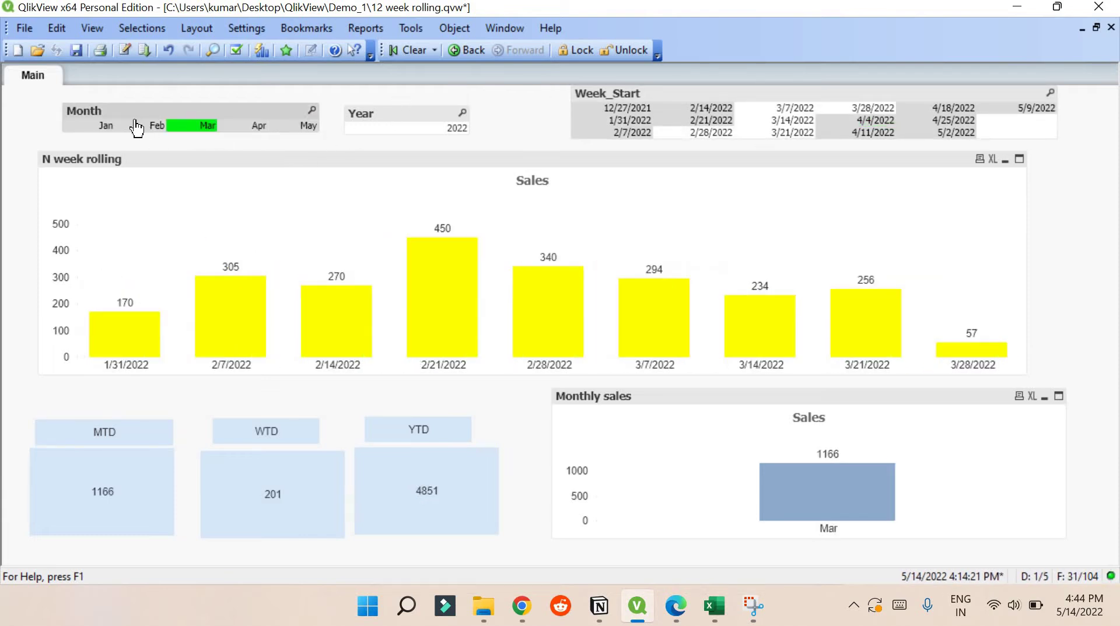
{"action": "left_click", "coordinate": [140, 130]}
{"action": "left_click", "coordinate": [710, 108]}
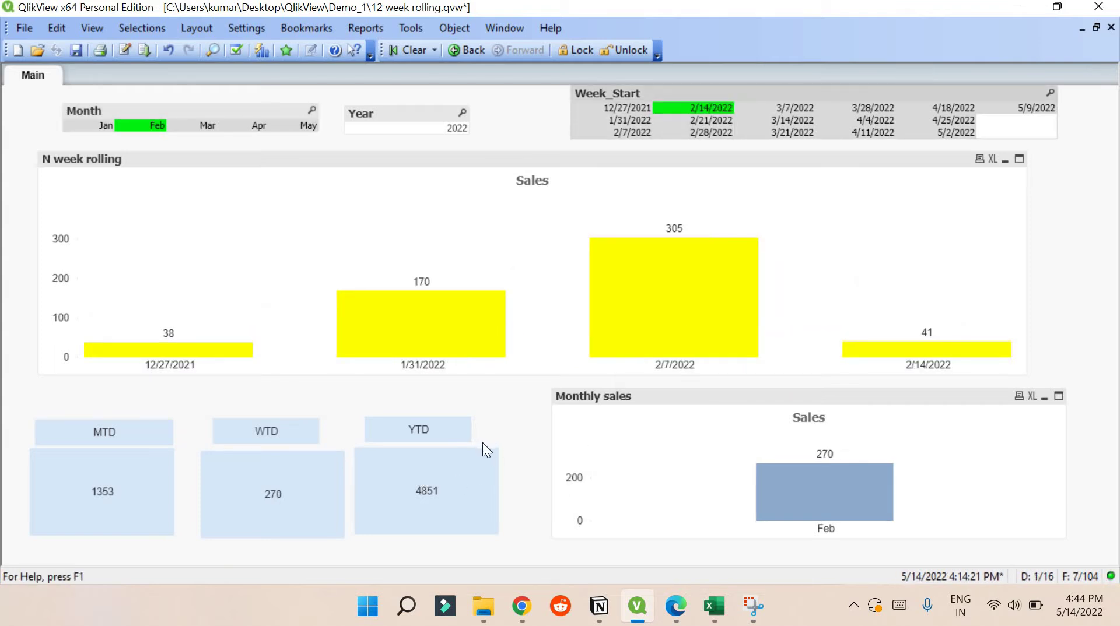
Widen the YTD label on both sides to nearly the width of the value box below it.
{"action": "left_click_drag", "start_coordinate": [468, 439], "coordinate": [493, 445]}
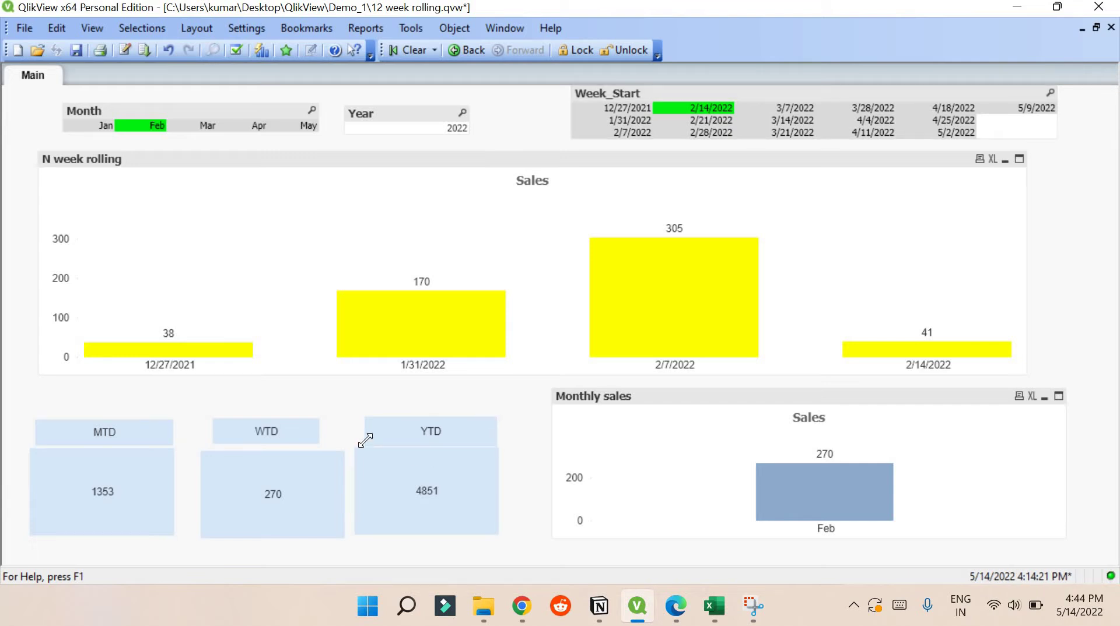
{"action": "left_click_drag", "start_coordinate": [365, 441], "coordinate": [360, 441]}
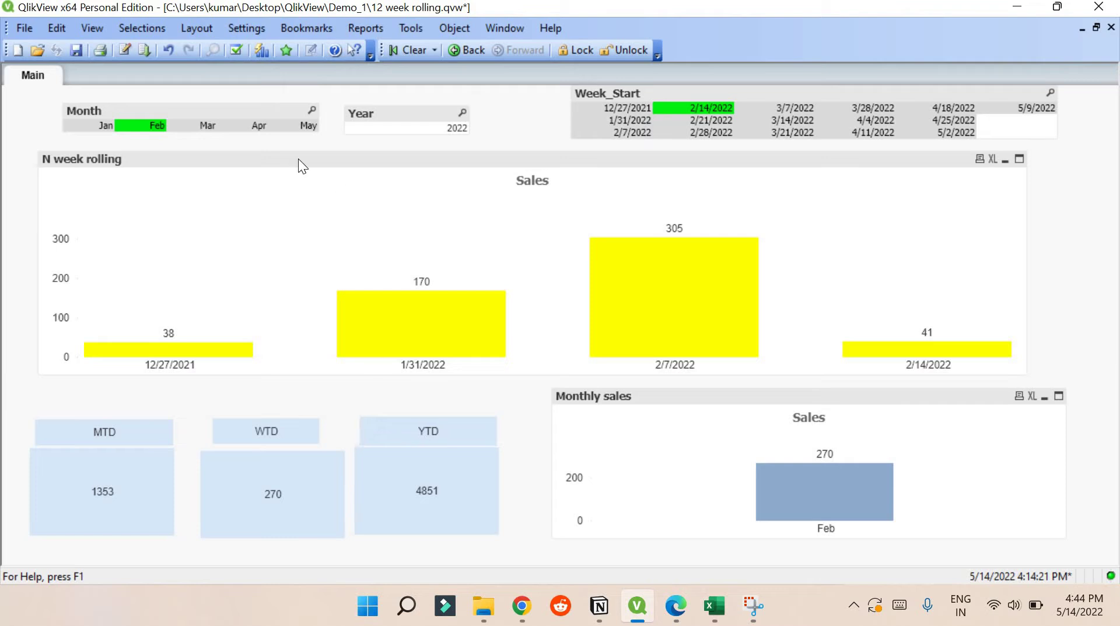
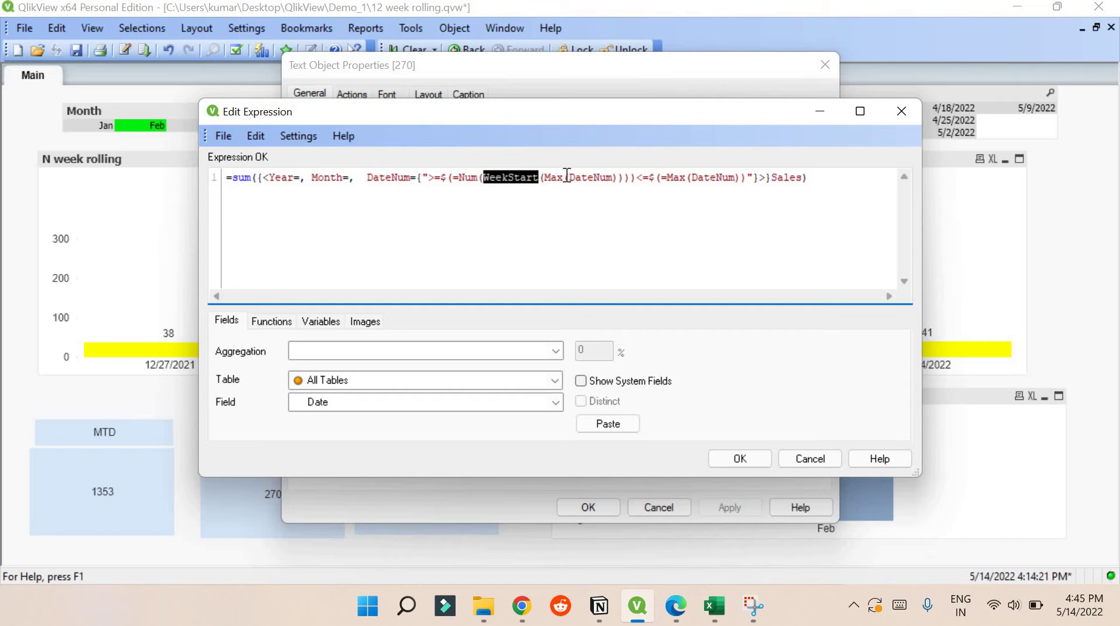
Examine the WTD value's expression, especially its DateNum range from WeekStart to Max(DateNum), and close the text object's properties.
{"action": "double_click", "coordinate": [583, 178]}
{"action": "left_click", "coordinate": [700, 184]}
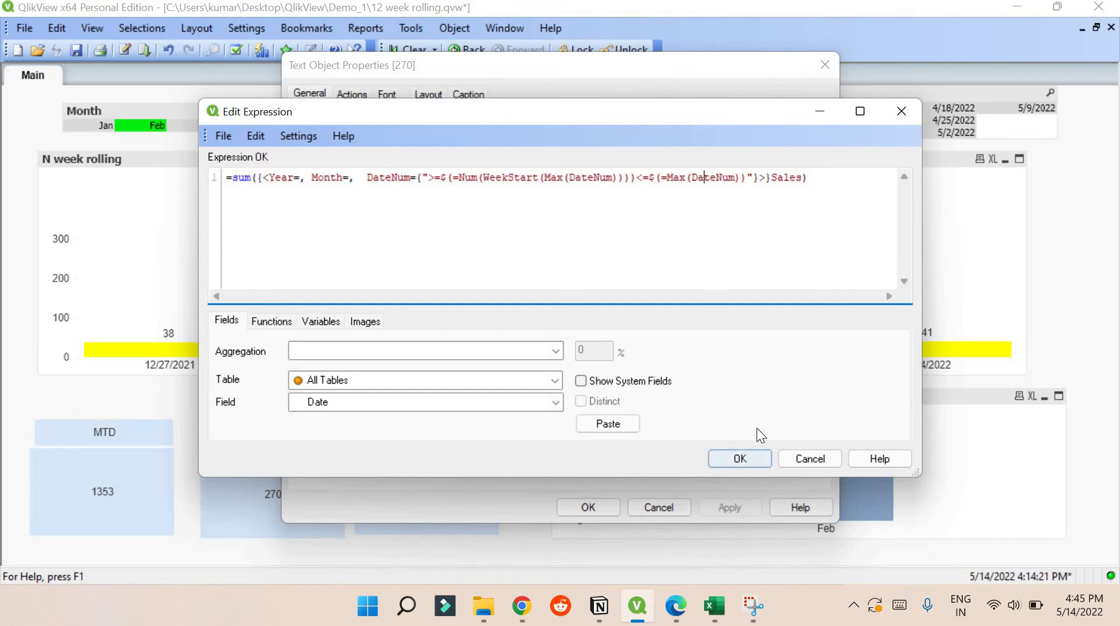
{"action": "double_click", "coordinate": [730, 178]}
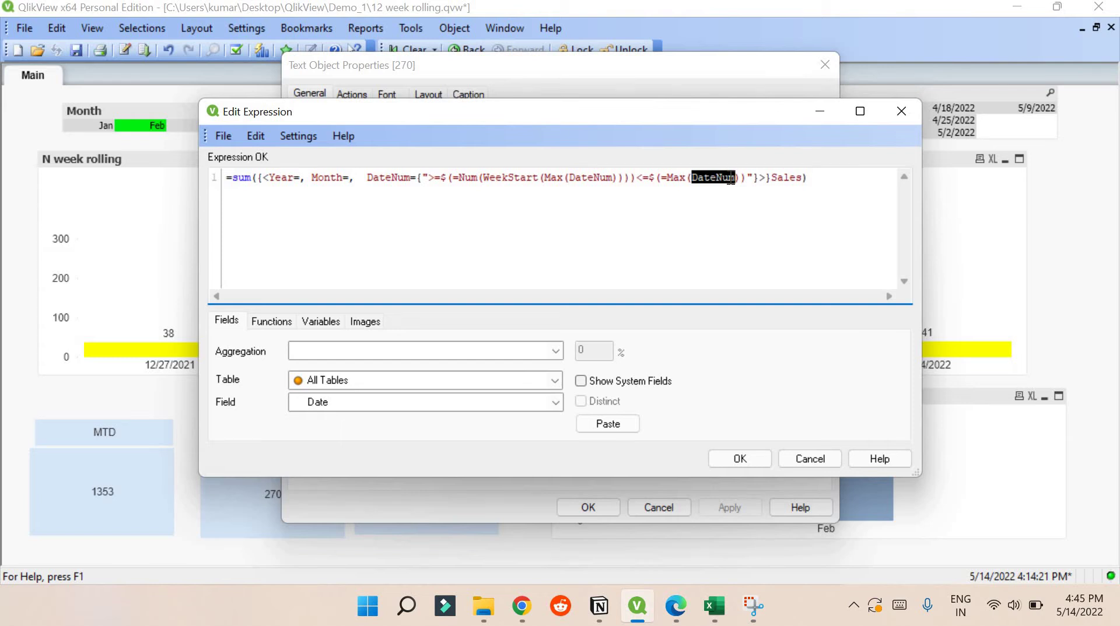
{"action": "left_click", "coordinate": [722, 201]}
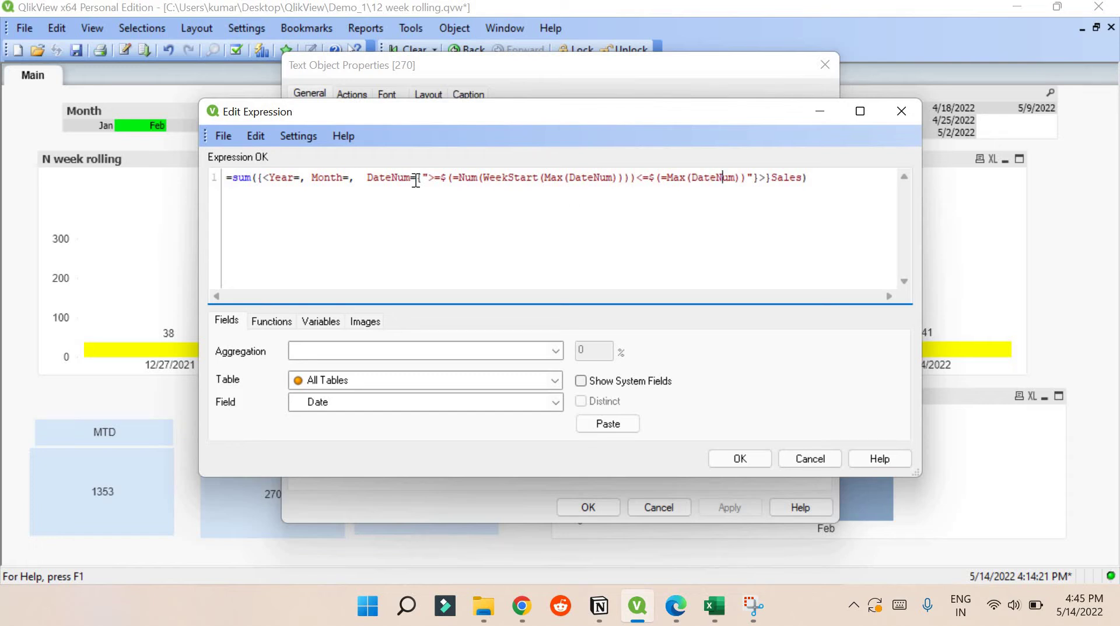
{"action": "left_click_drag", "start_coordinate": [373, 178], "coordinate": [404, 181]}
{"action": "left_click_drag", "start_coordinate": [262, 179], "coordinate": [422, 178]}
{"action": "left_click", "coordinate": [461, 181]}
{"action": "left_click", "coordinate": [515, 182], "text": "shift"}
{"action": "left_click", "coordinate": [577, 188], "text": "shift"}
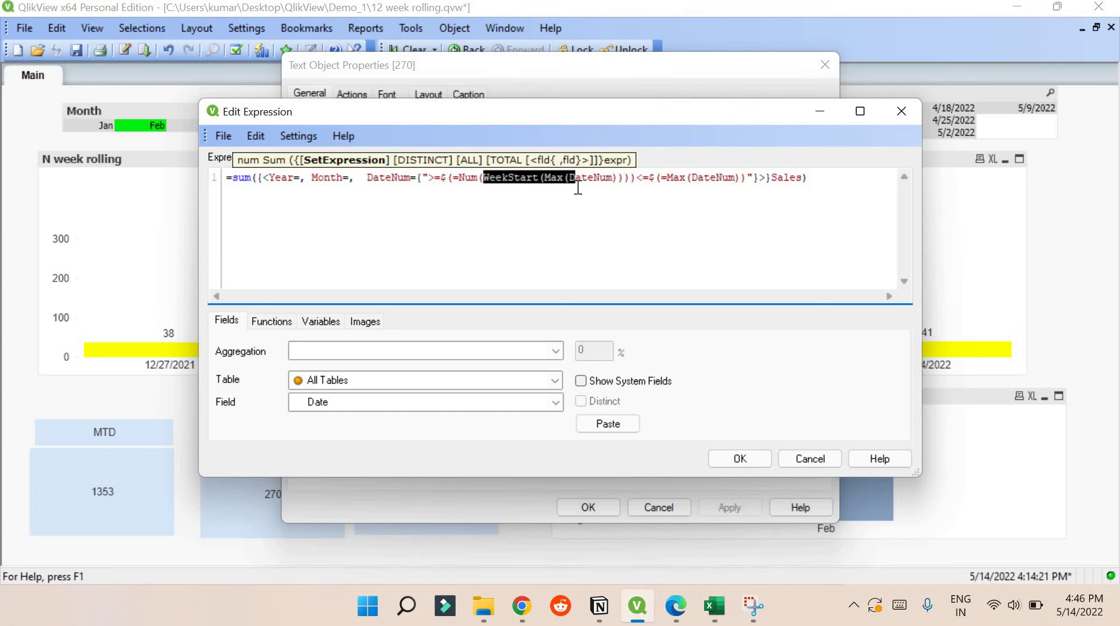
{"action": "left_click", "coordinate": [600, 178]}
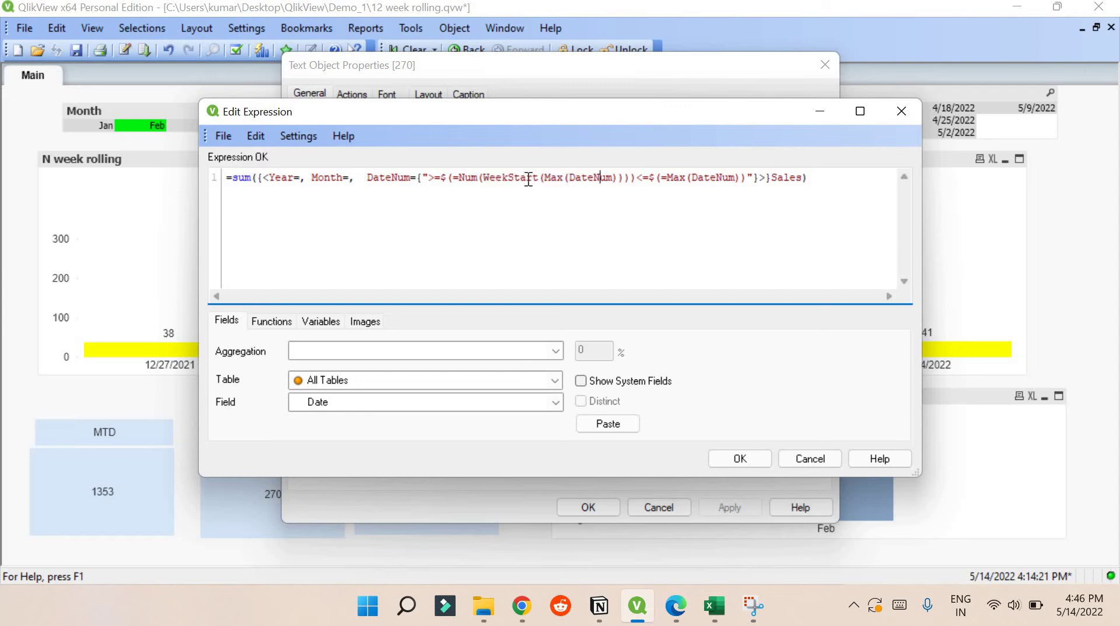
{"action": "left_click", "coordinate": [753, 457]}
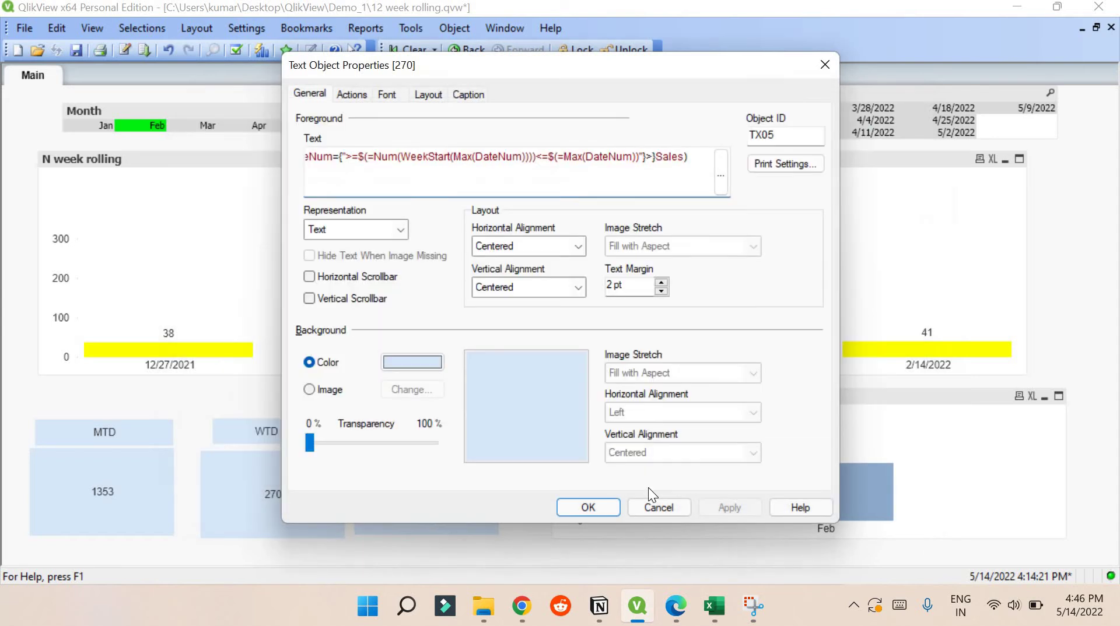
{"action": "key", "text": "Return"}
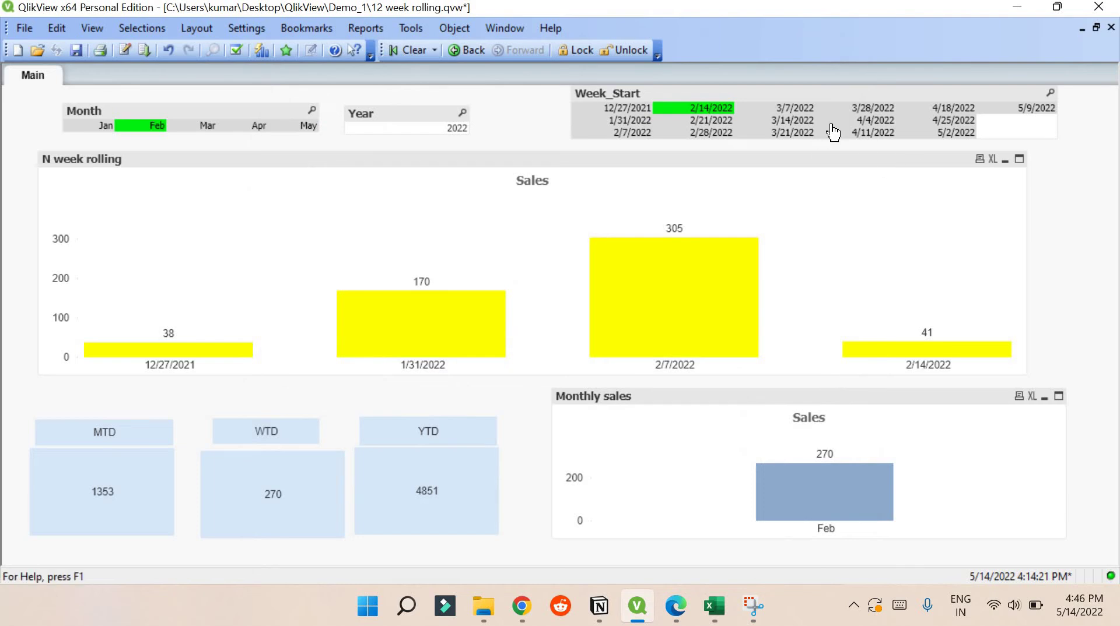
Switch the month filter to May without a week filter, checking the sales figures for weeks 5/9/2022 and 5/2/2022.
{"action": "left_click", "coordinate": [700, 110]}
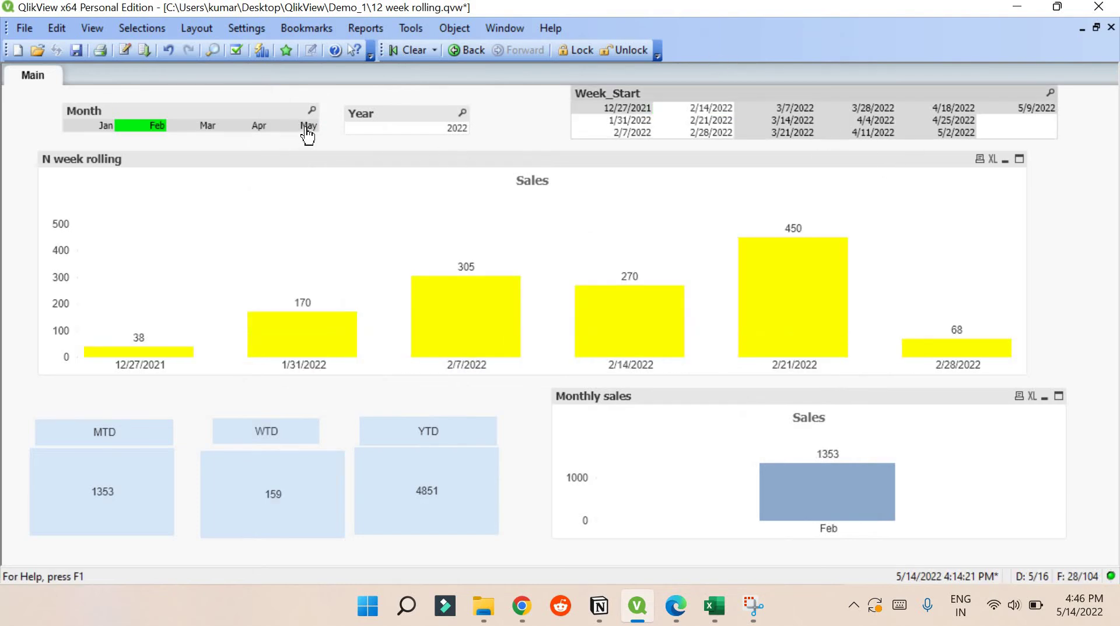
{"action": "left_click", "coordinate": [308, 126]}
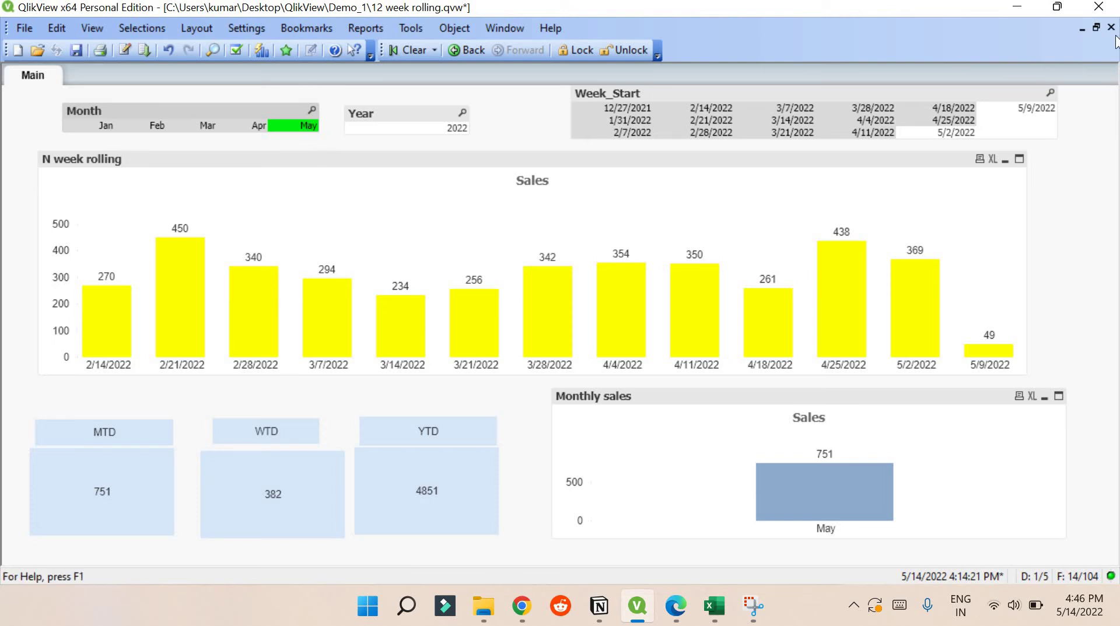
{"action": "left_click", "coordinate": [1037, 111]}
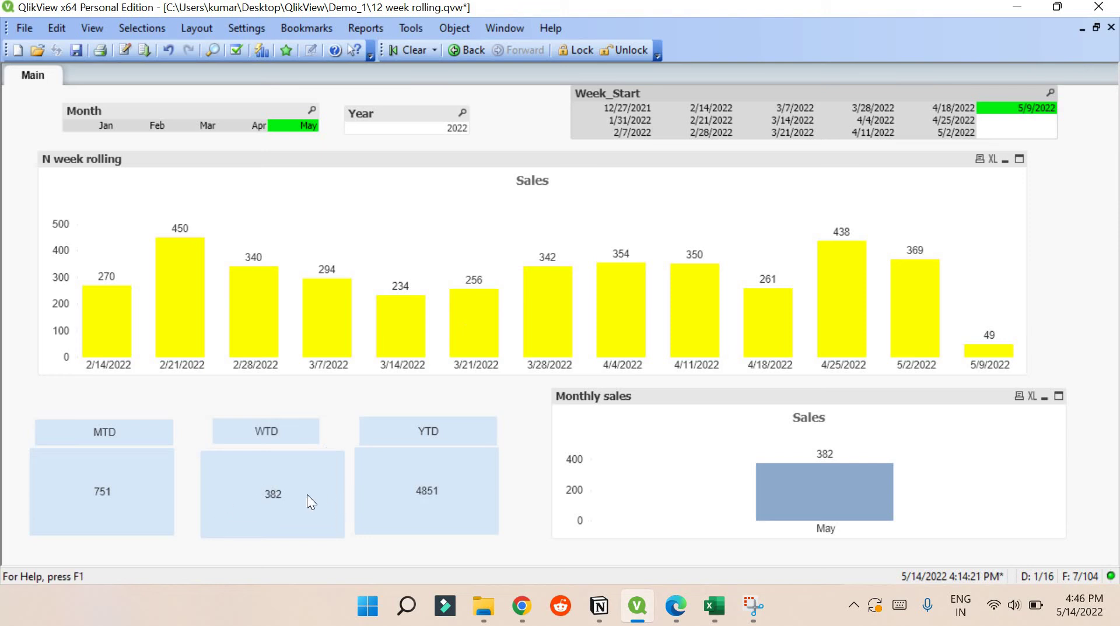
{"action": "left_click", "coordinate": [955, 139]}
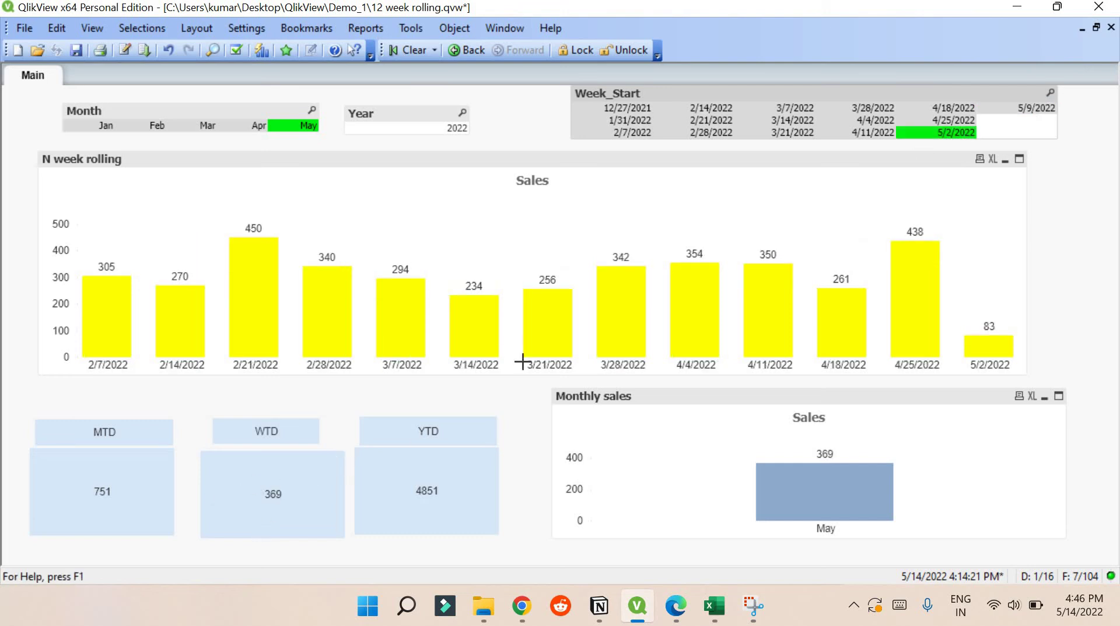
{"action": "left_click", "coordinate": [957, 136]}
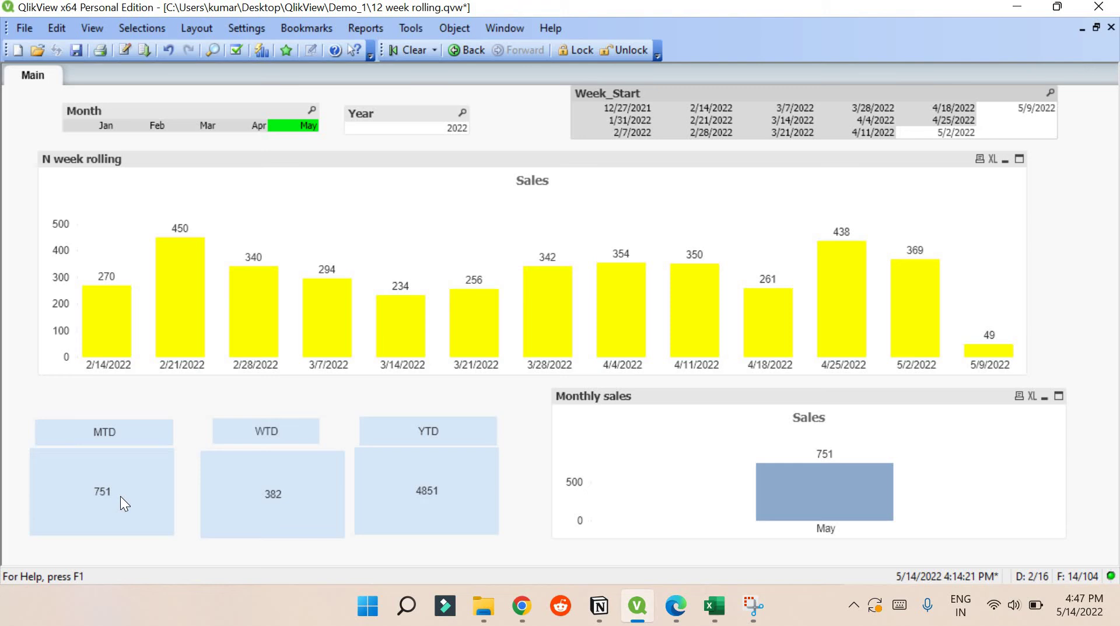
Examine the MTD value's expression, including the ignored Year and Week_Start filters and the MonthStart(today()) date range.
{"action": "right_click", "coordinate": [128, 463]}
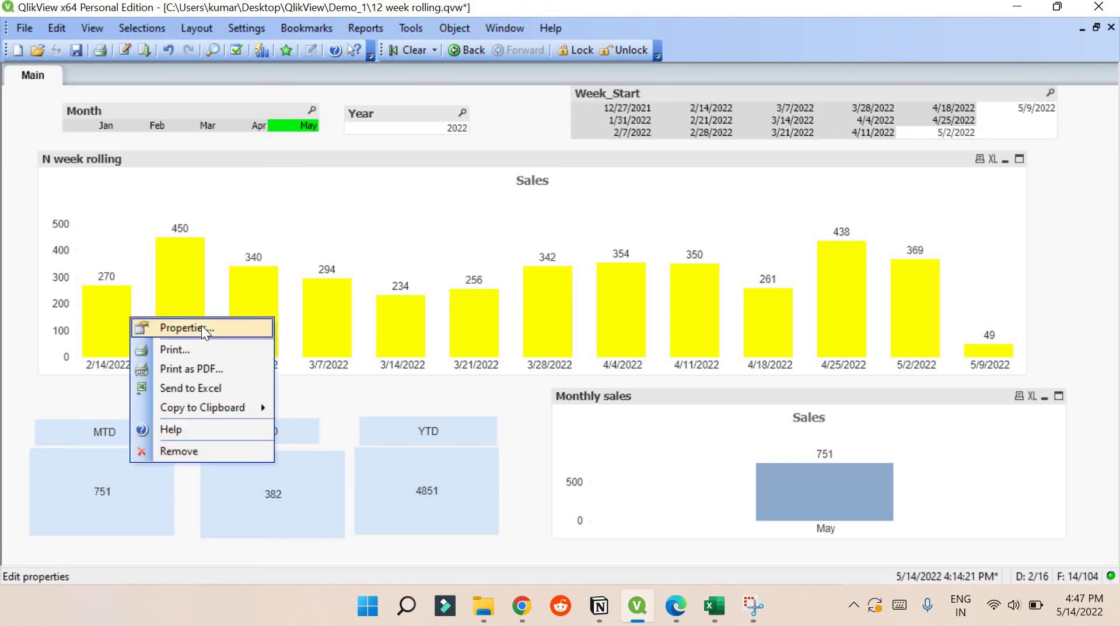
{"action": "left_click", "coordinate": [201, 327]}
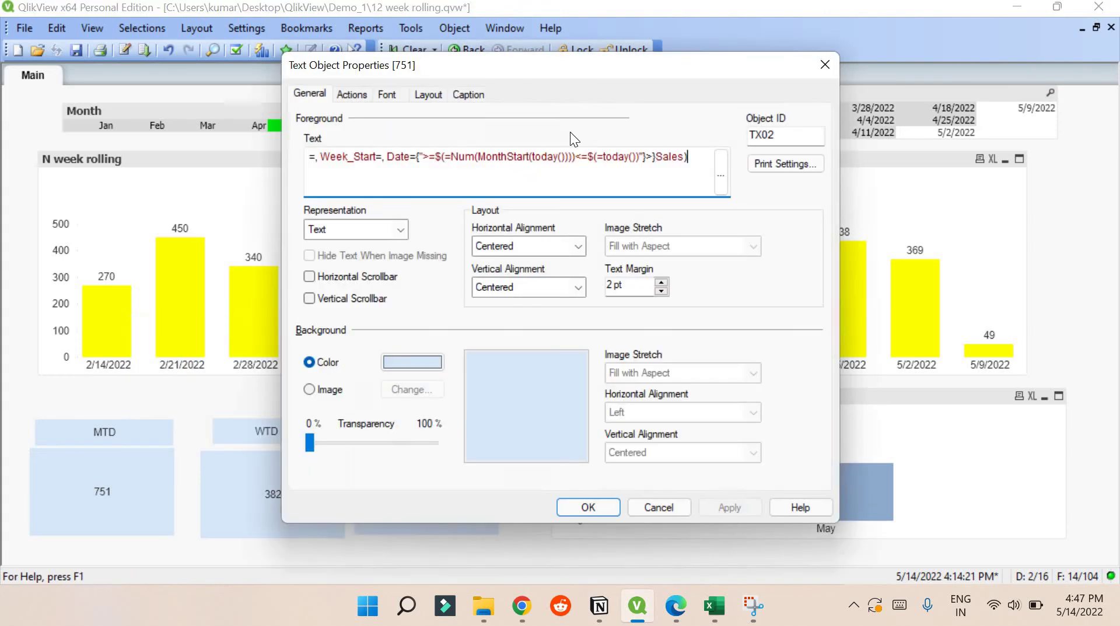
{"action": "left_click", "coordinate": [726, 174]}
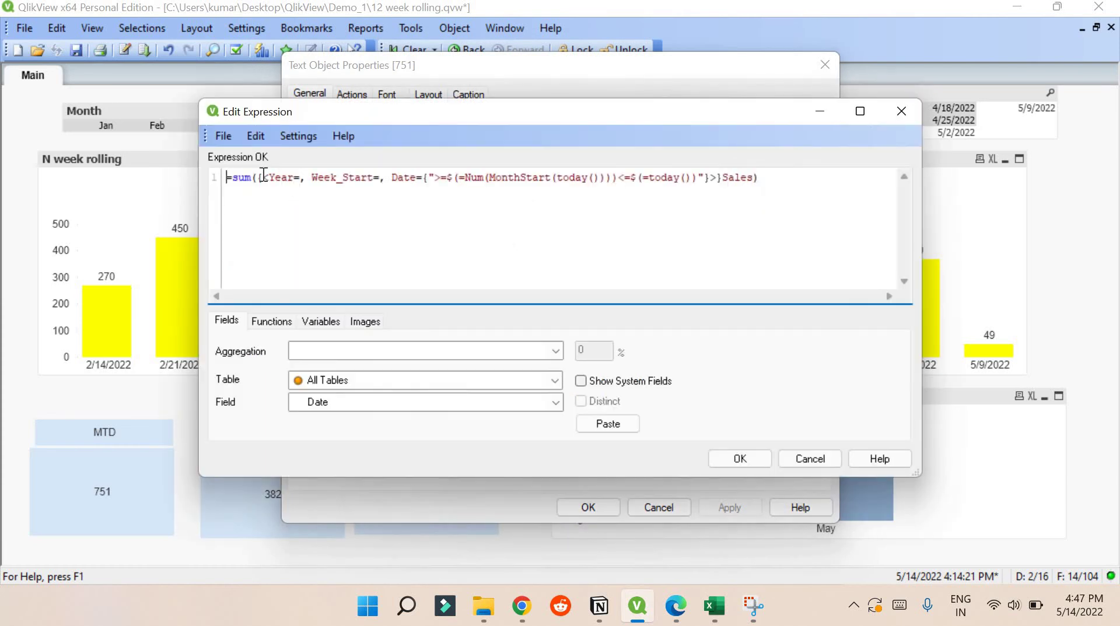
{"action": "left_click_drag", "start_coordinate": [275, 177], "coordinate": [373, 181]}
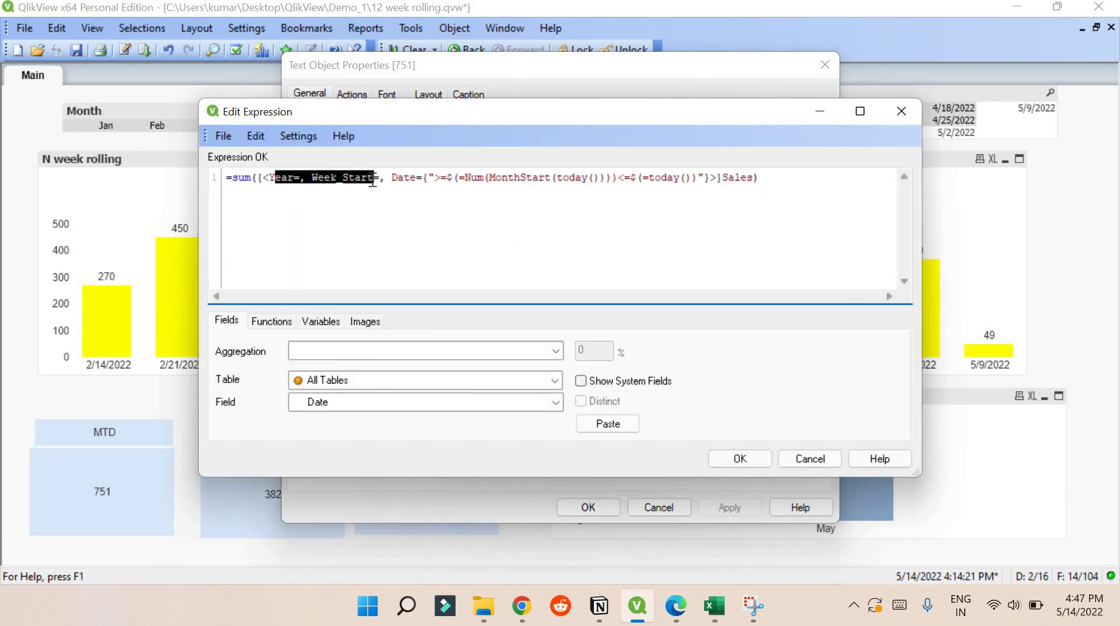
{"action": "left_click", "coordinate": [404, 177]}
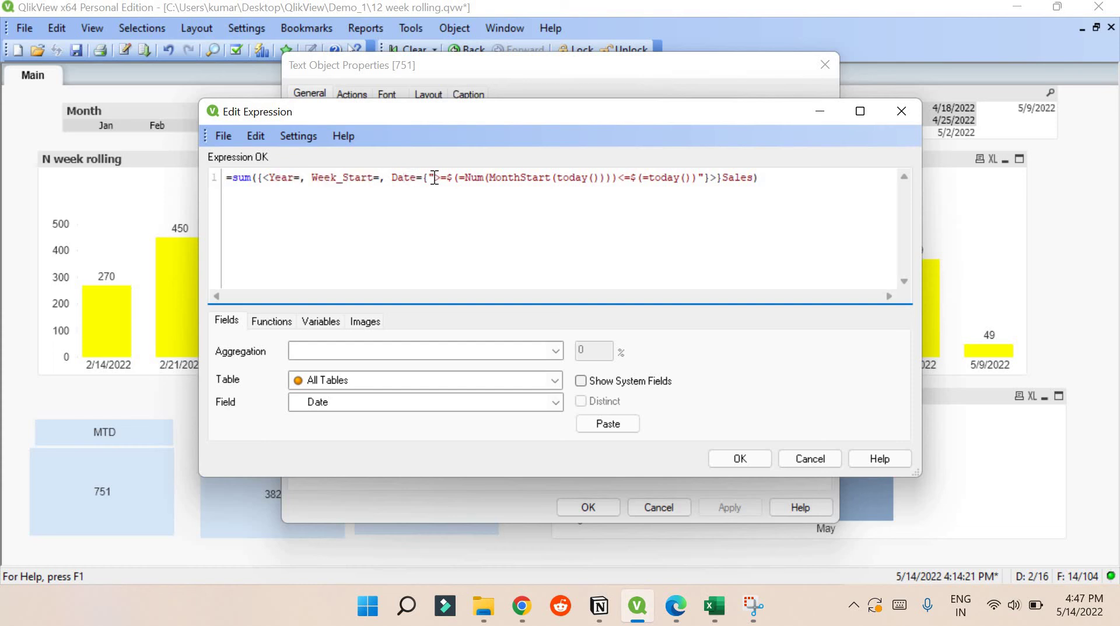
{"action": "left_click", "coordinate": [515, 178]}
{"action": "left_click", "coordinate": [743, 454]}
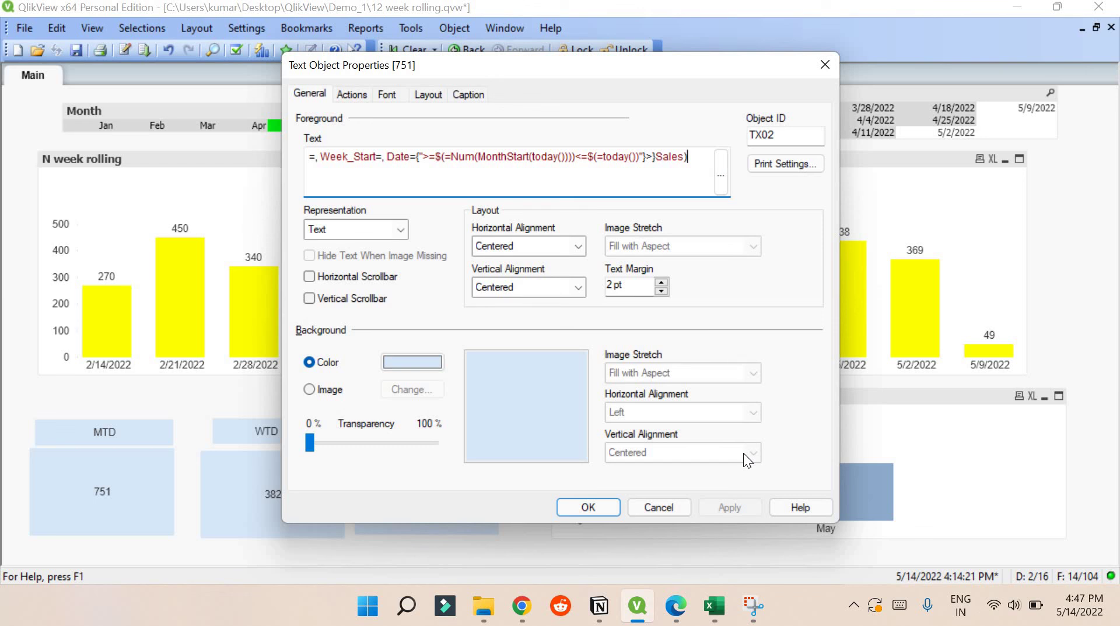
{"action": "left_click", "coordinate": [610, 508]}
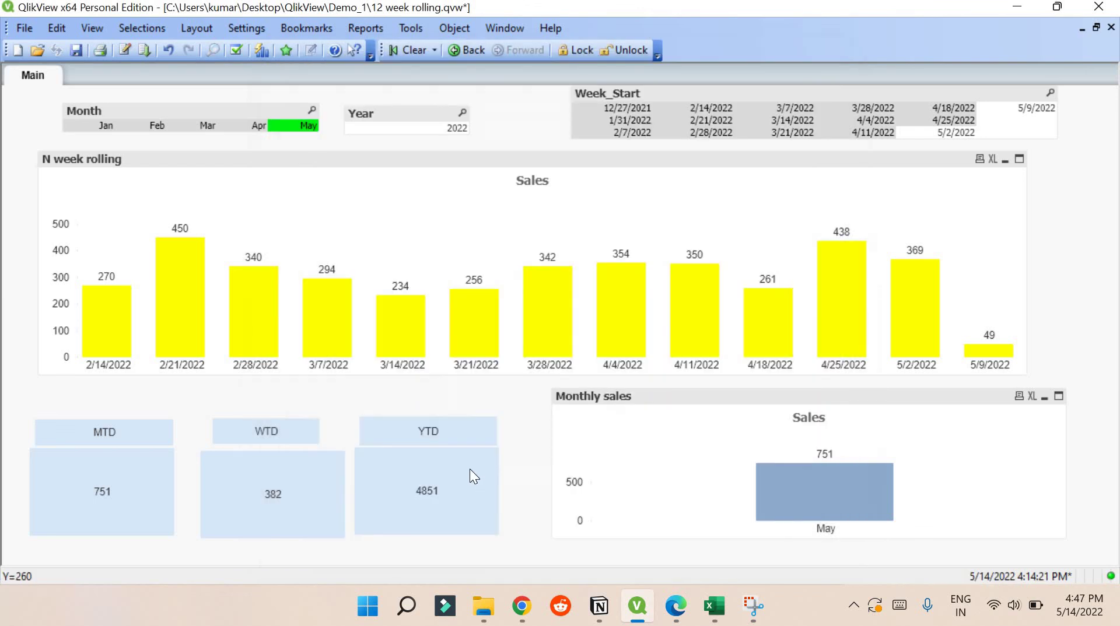
Examine how the YTD value's expression ignores the Month, Week_Start and Date filters, and close its properties.
{"action": "right_click", "coordinate": [457, 322]}
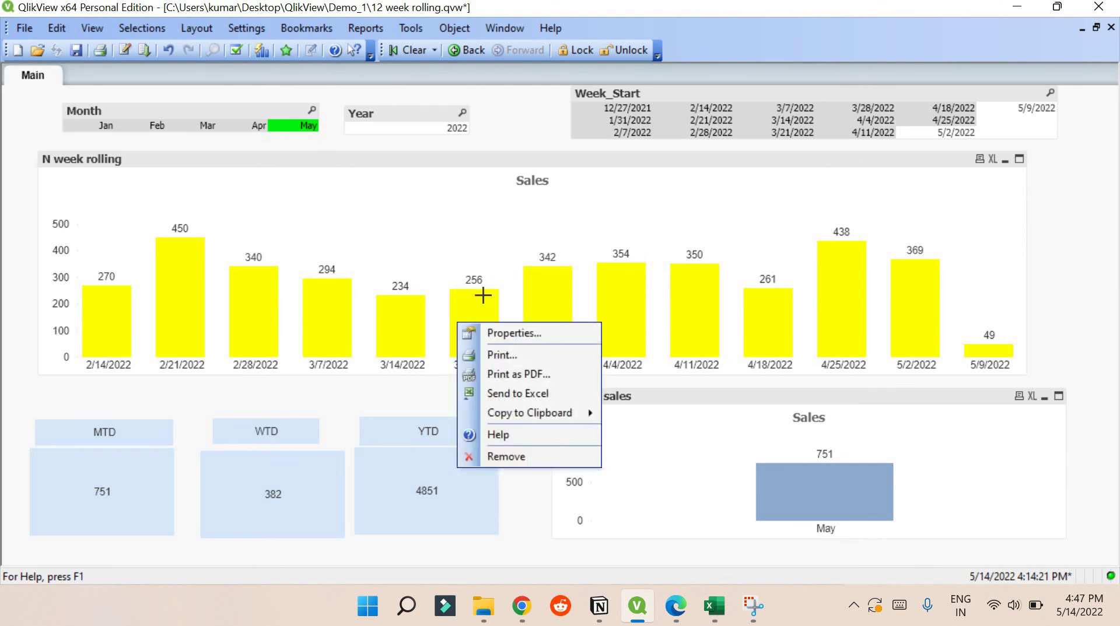
{"action": "left_click", "coordinate": [481, 325]}
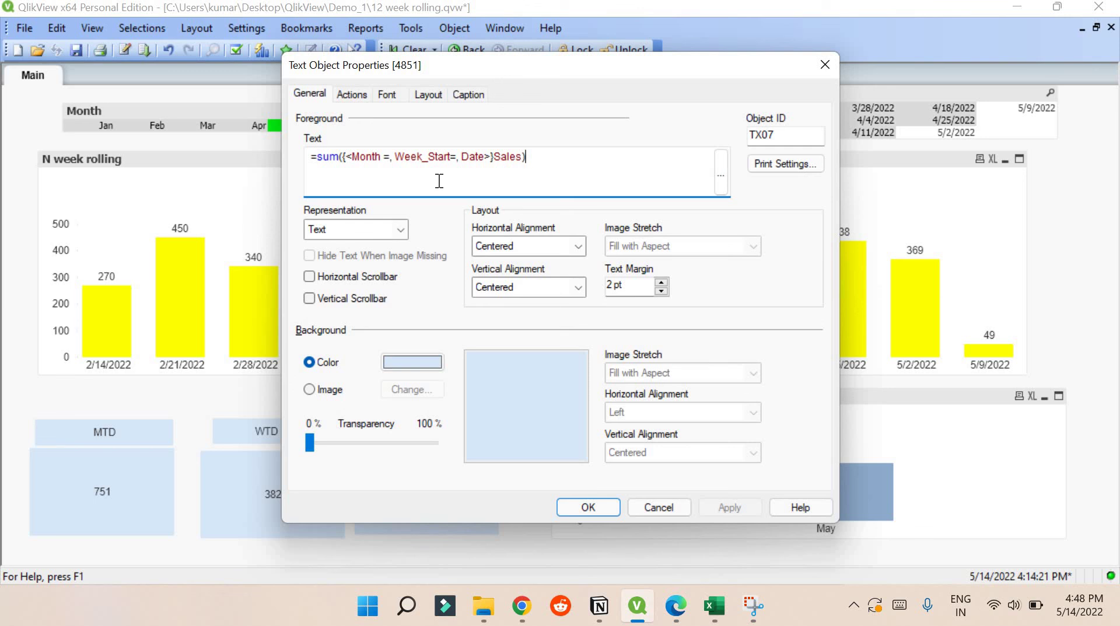
{"action": "double_click", "coordinate": [469, 157]}
{"action": "left_click", "coordinate": [588, 508]}
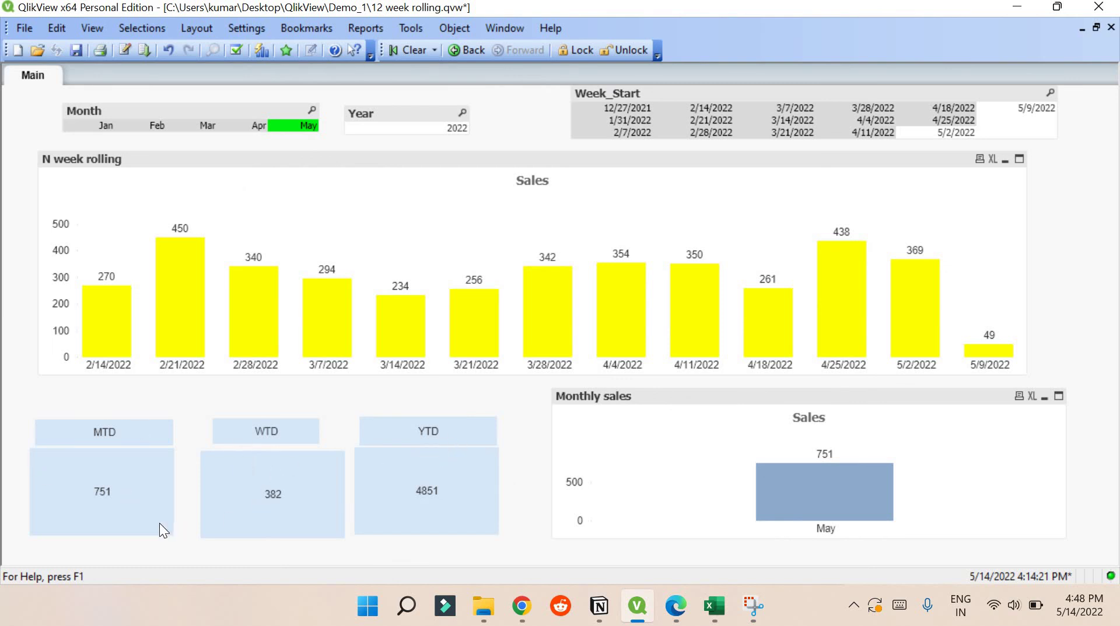
Reduce the height of the MTD value box to a little over half.
{"action": "left_click_drag", "start_coordinate": [173, 533], "coordinate": [175, 498]}
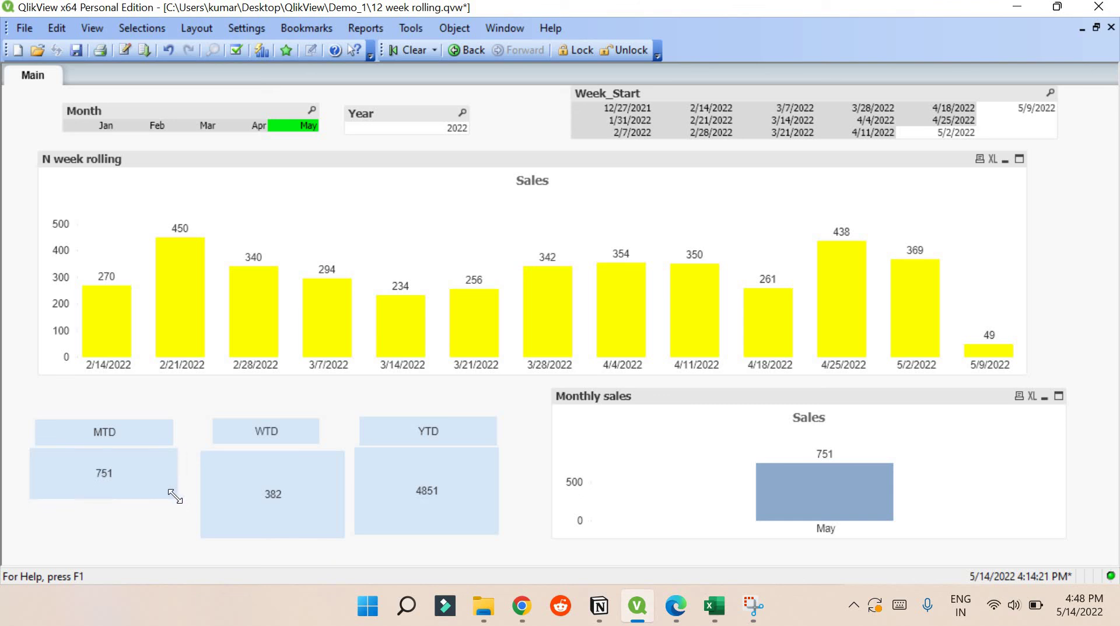